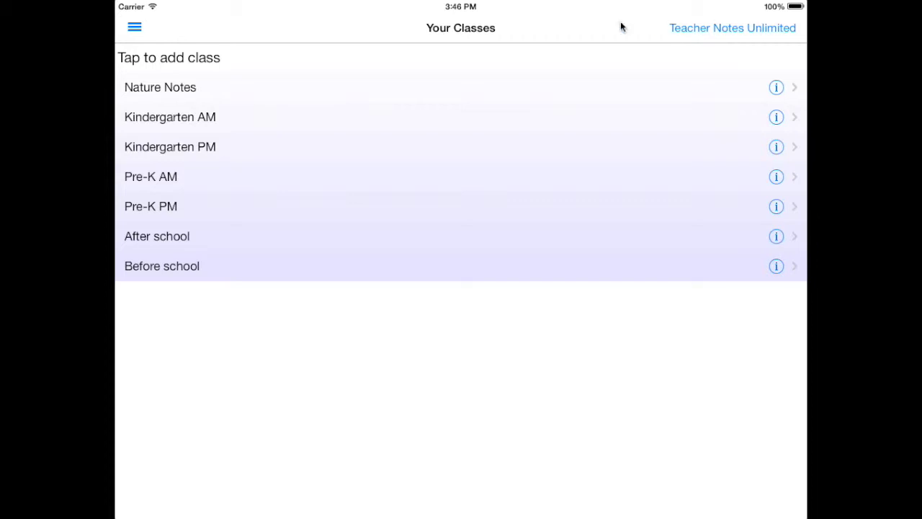
Step: Open the Options side menu beside the class list
left_click(133, 28)
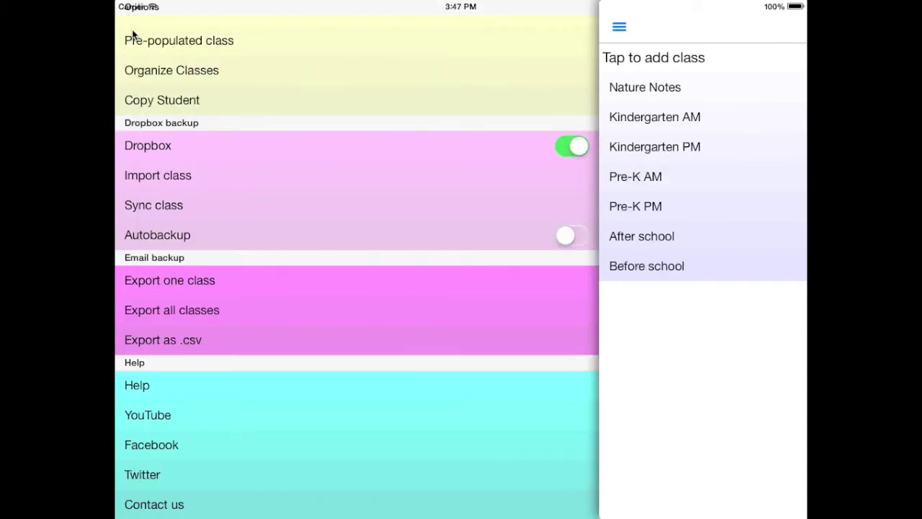
Step: Scroll through the class tools, Dropbox and email backup options, then close the menu to reveal Kindergarten AM
left_click_drag(269, 173, 274, 265)
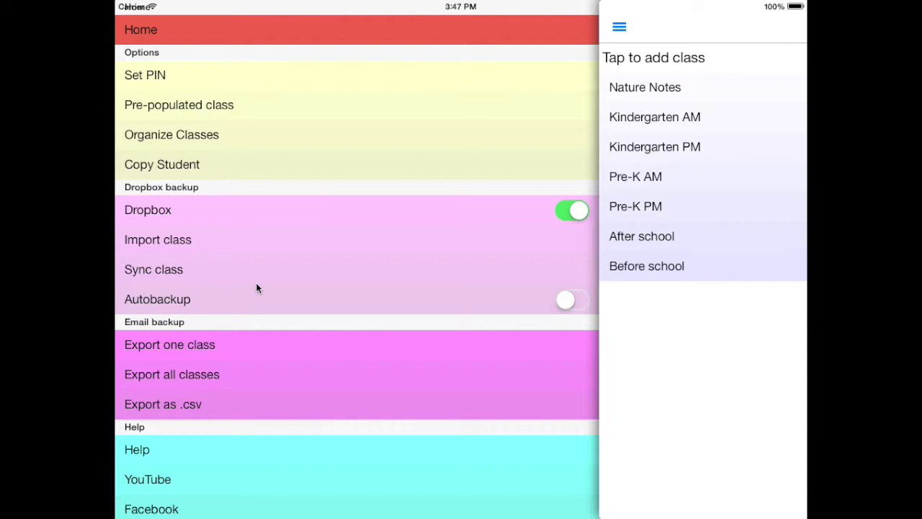
left_click_drag(256, 289, 264, 237)
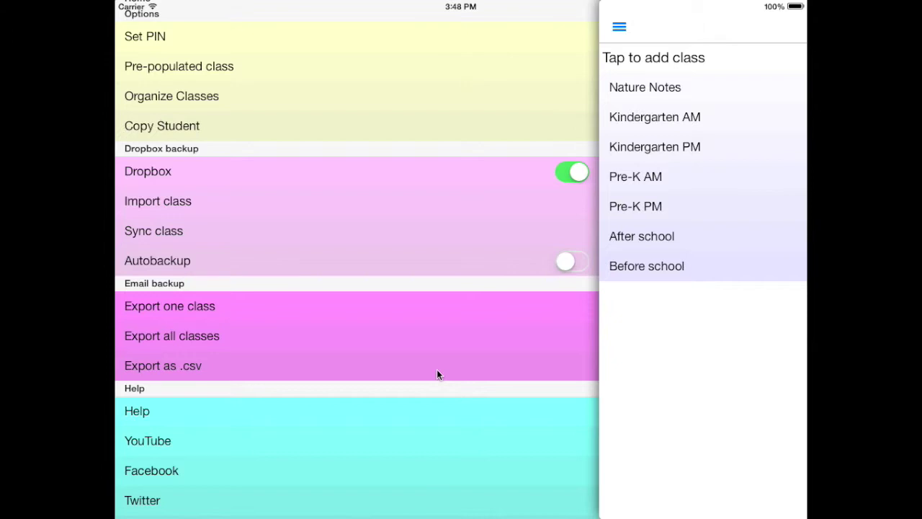
left_click_drag(436, 369, 440, 318)
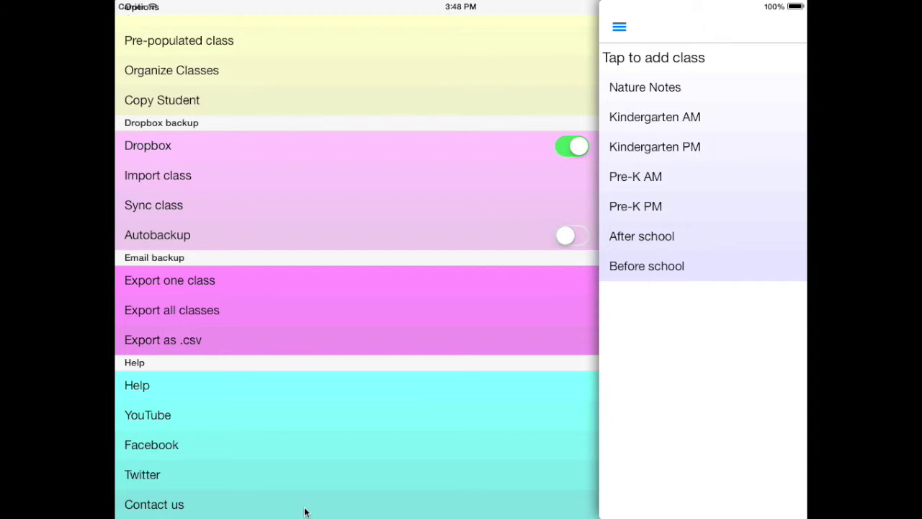
left_click(694, 335)
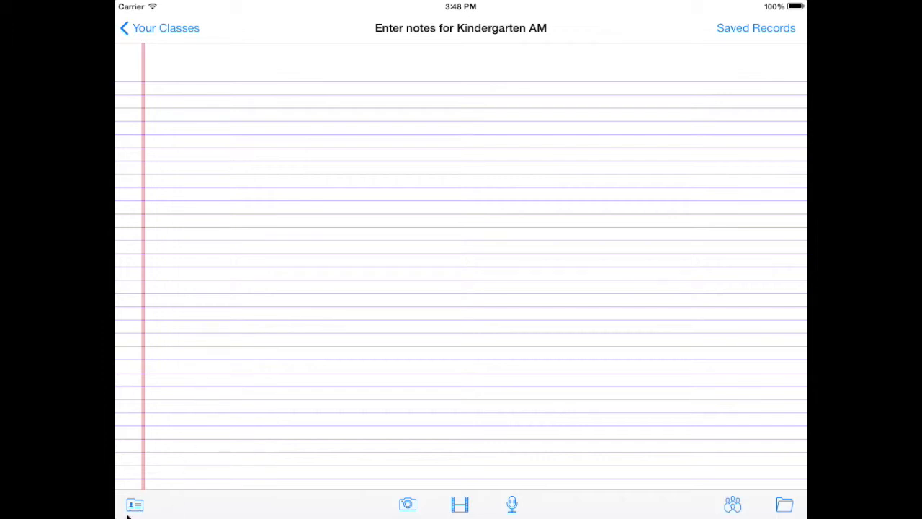
Step: Rename the Kindergarten AM 'Students' list heading to 'Children' and confirm it
left_click(134, 504)
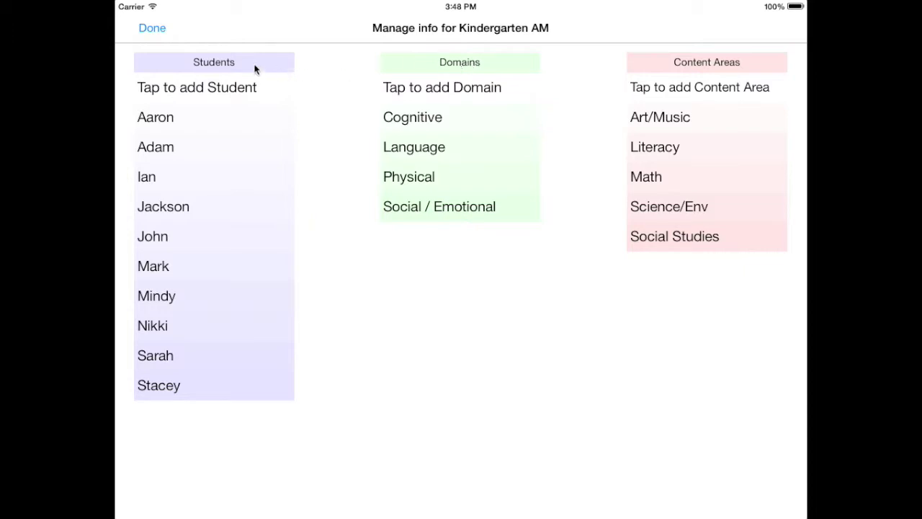
left_click(237, 61)
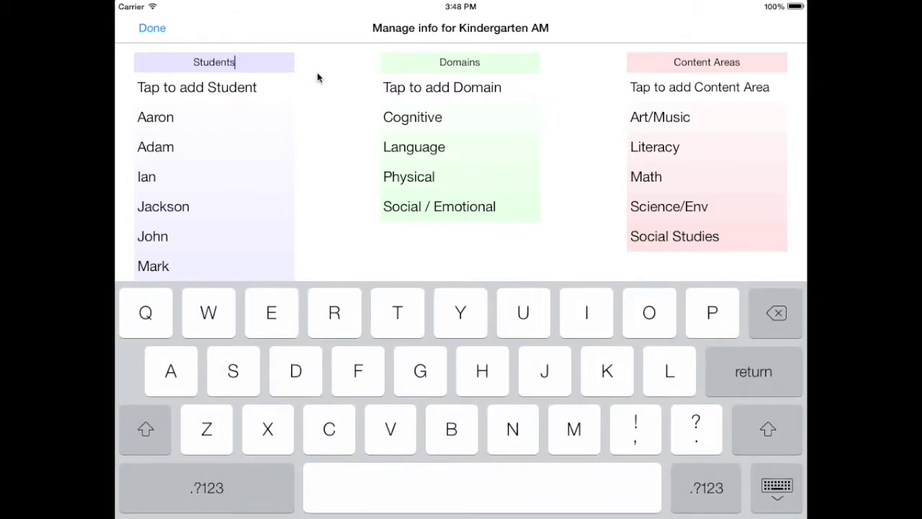
key("BackSpace")
key("BackSpace")
key("BackSpace")
key("BackSpace")
key("BackSpace")
key("BackSpace")
key("BackSpace")
key("BackSpace")
type("Childrn")
key("BackSpace")
key("BackSpace")
type("ren")
left_click(764, 374)
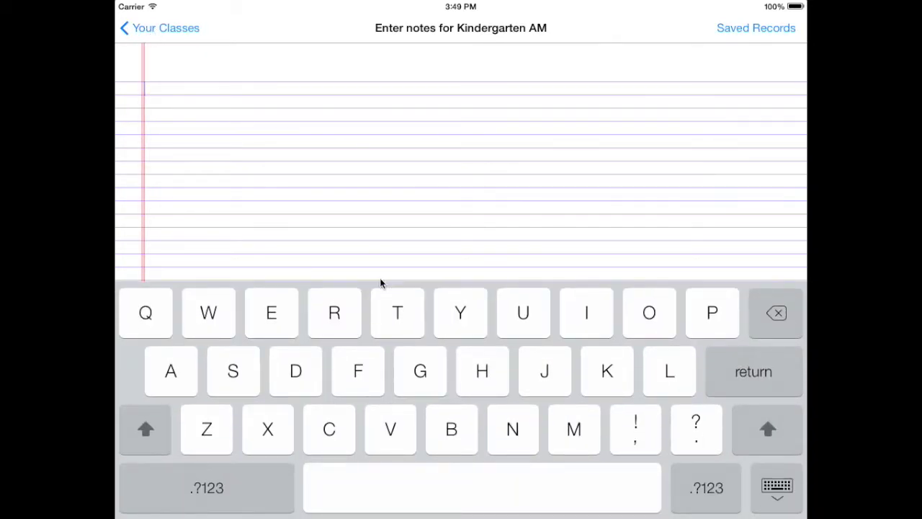
Step: Write the note 'English Assignemnt', hide the keyboard, and close the Children picker without filing
type("English")
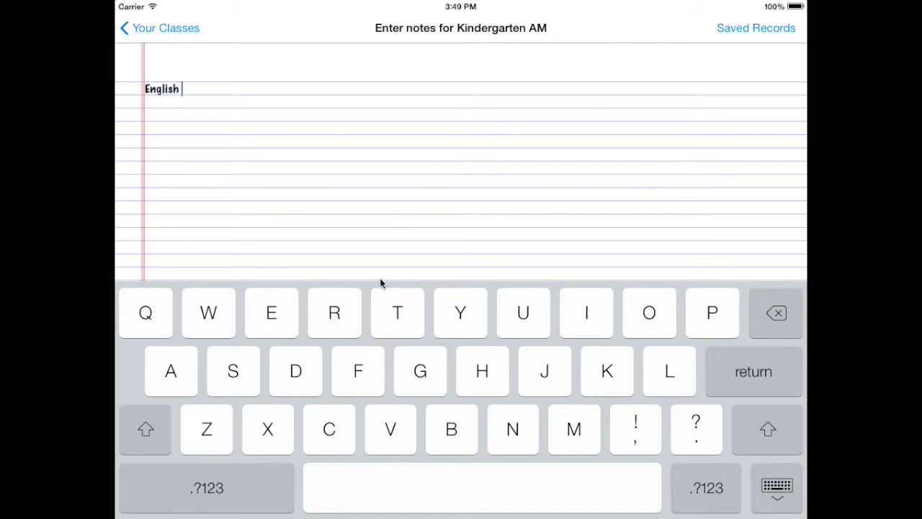
type(" Asign")
type("ment")
key("BackSpace")
key("BackSpace")
key("BackSpace")
key("BackSpace")
key("BackSpace")
key("BackSpace")
key("BackSpace")
key("BackSpace")
type("ssignemtn")
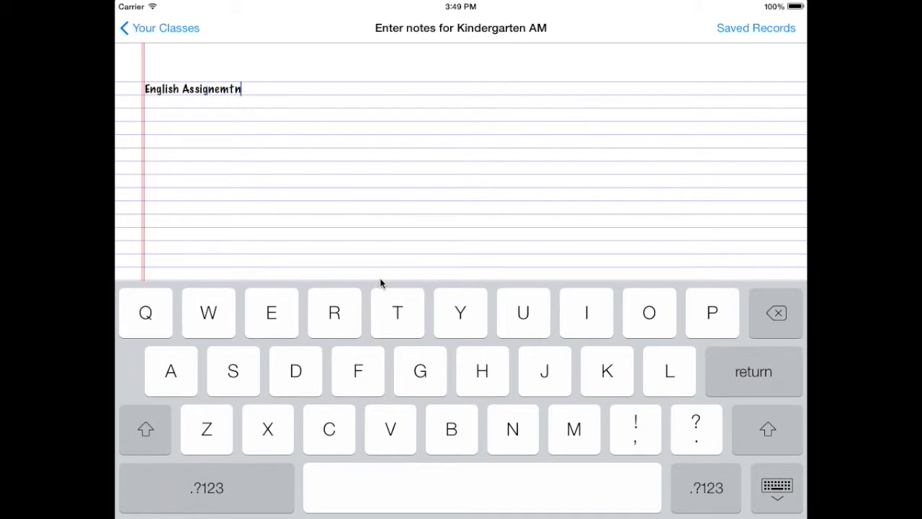
key("BackSpace")
key("BackSpace")
type("nt")
left_click(776, 481)
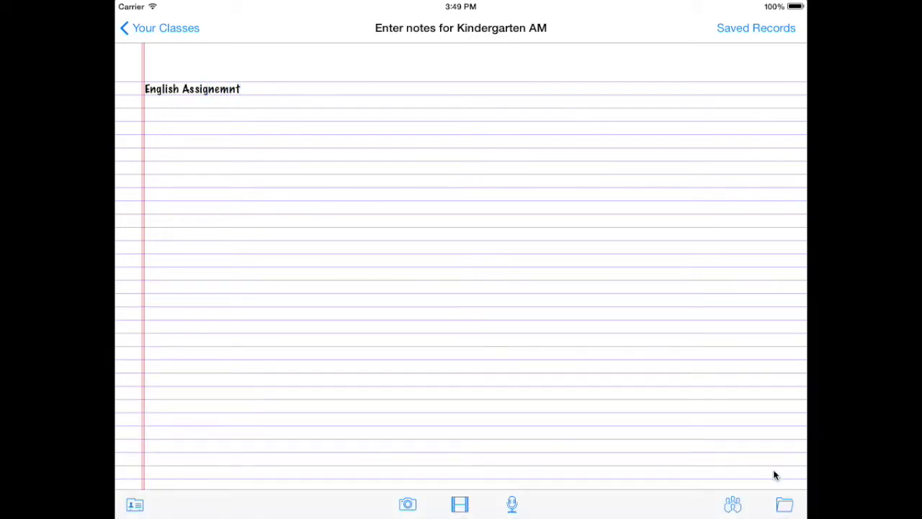
left_click(784, 506)
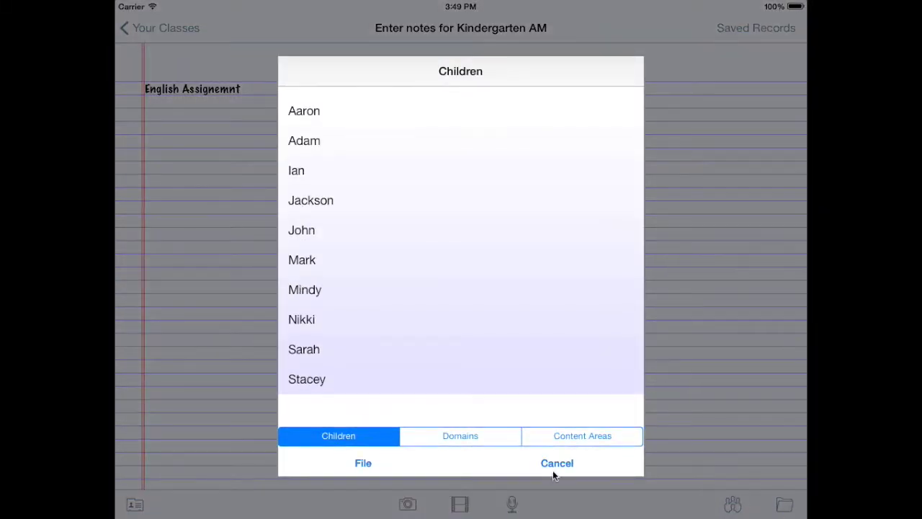
left_click(555, 465)
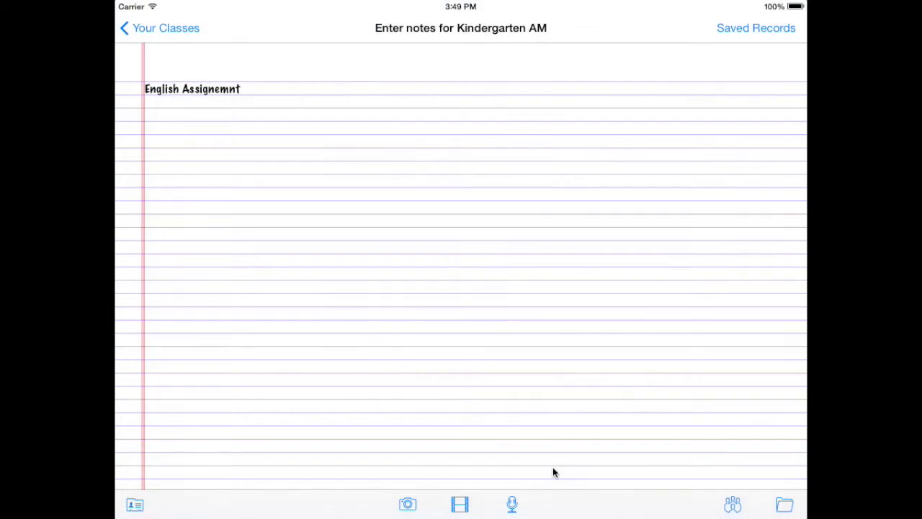
Step: Grade students on the note: three Very good, two Average, one Failing
left_click(740, 509)
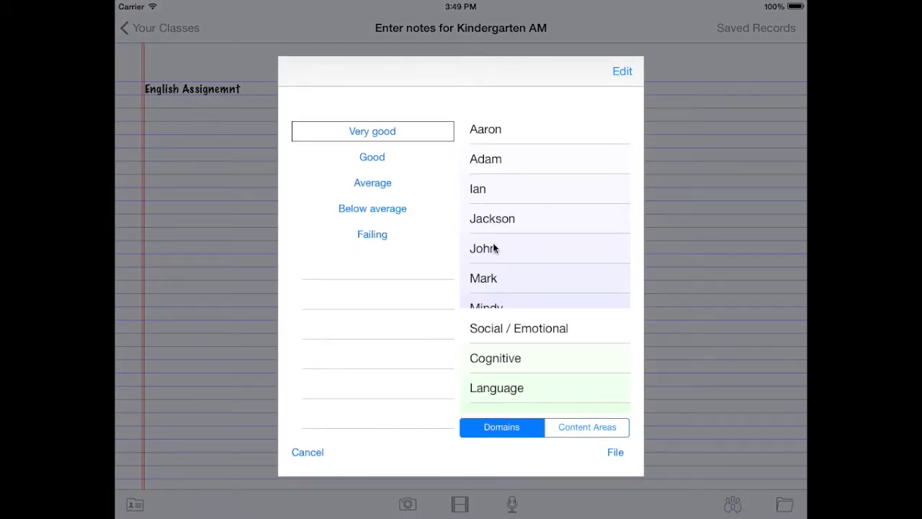
left_click(510, 128)
left_click(500, 188)
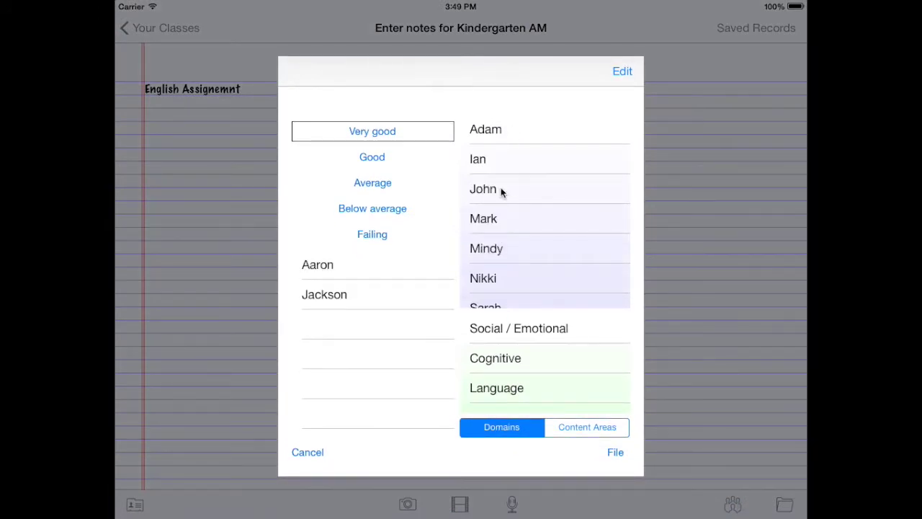
left_click(501, 261)
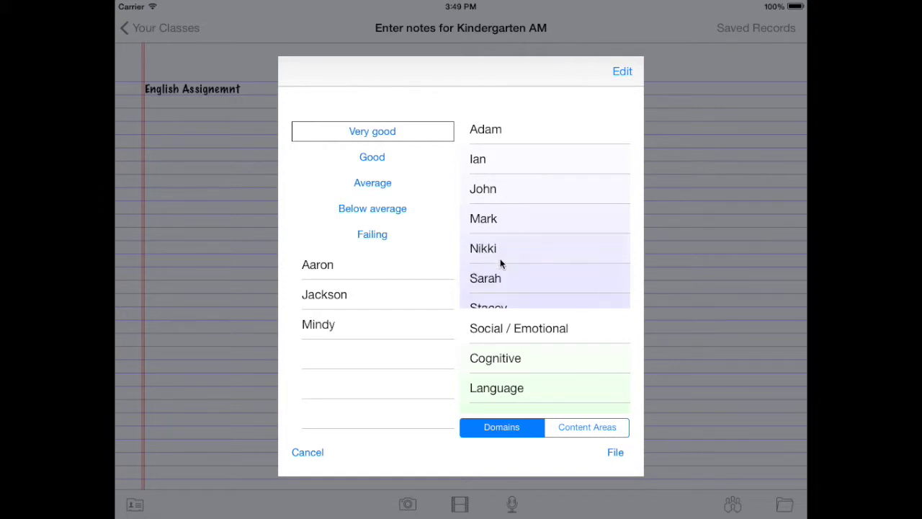
left_click(381, 186)
left_click(534, 155)
left_click(525, 216)
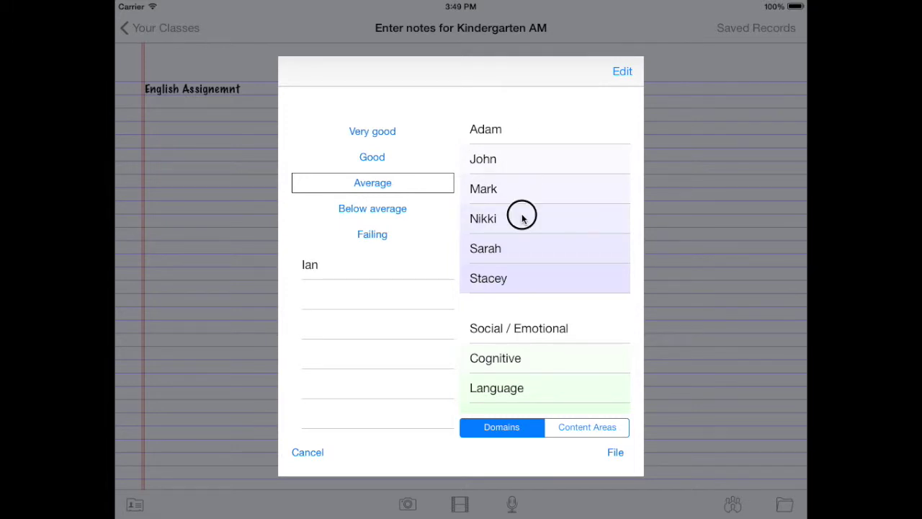
left_click(372, 235)
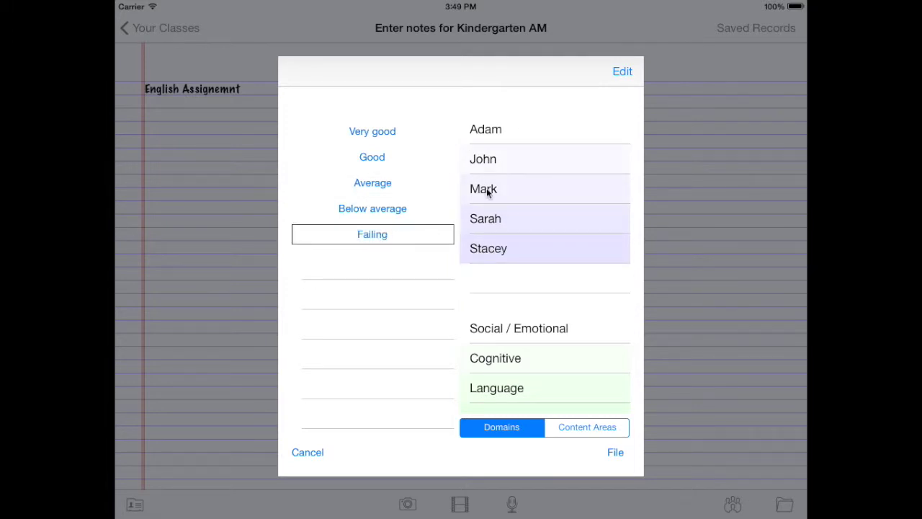
left_click(500, 141)
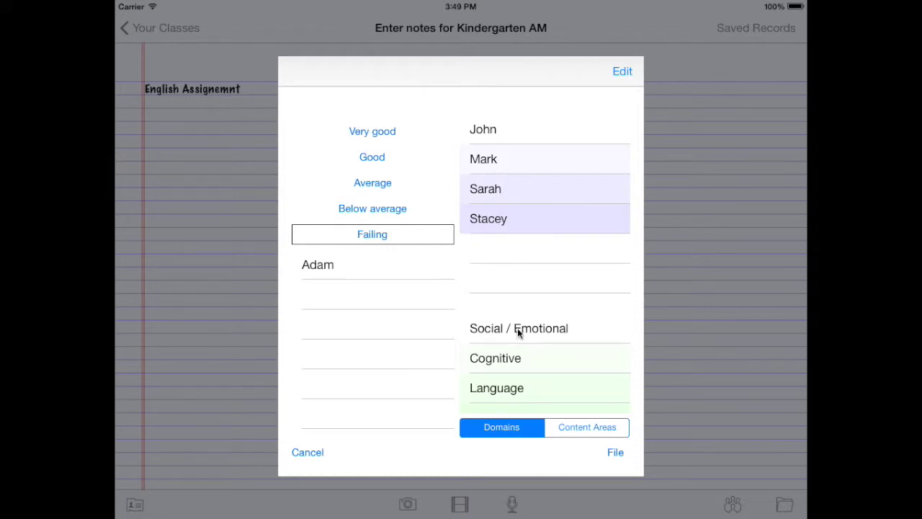
Step: Tag the note with the Language domain and show the content areas list
mouse_move(519, 361)
left_mouse_down()
mouse_move(521, 295)
mouse_move(521, 364)
left_mouse_up()
left_click(528, 388)
left_click(573, 427)
left_click_drag(526, 380, 527, 360)
Step: Tag the note with Literacy, then reopen grading and clear the Failing student's grade
left_click(527, 380)
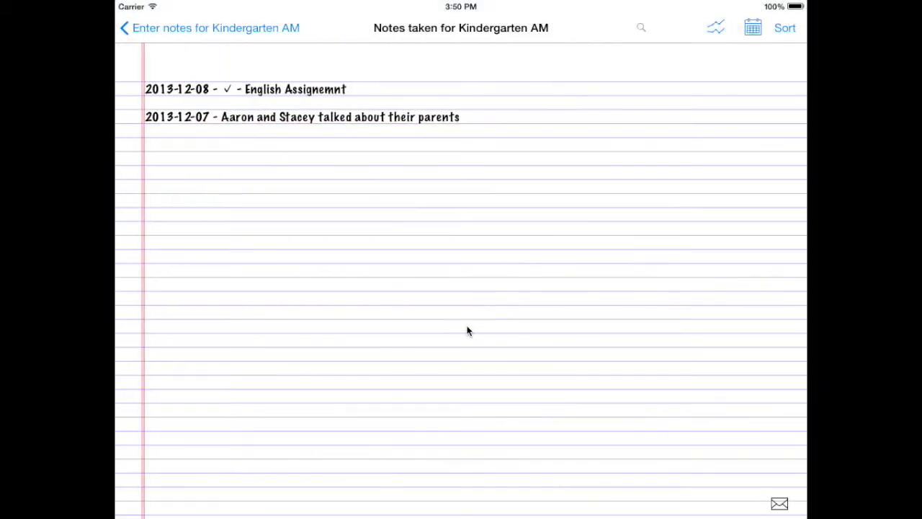
double_click(257, 90)
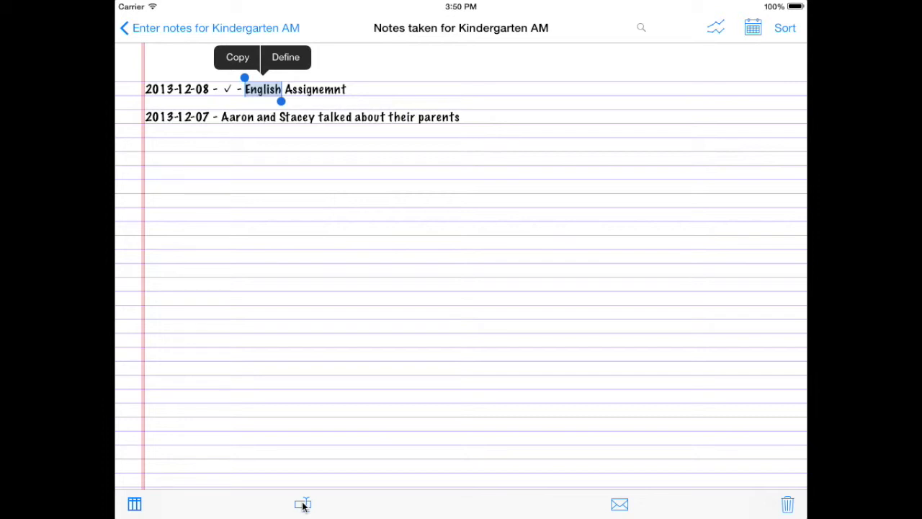
left_click(302, 505)
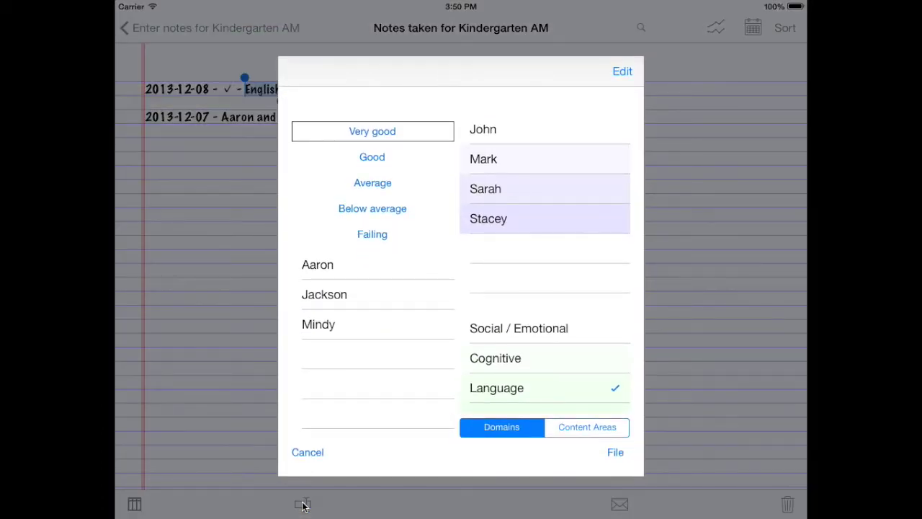
left_click(380, 234)
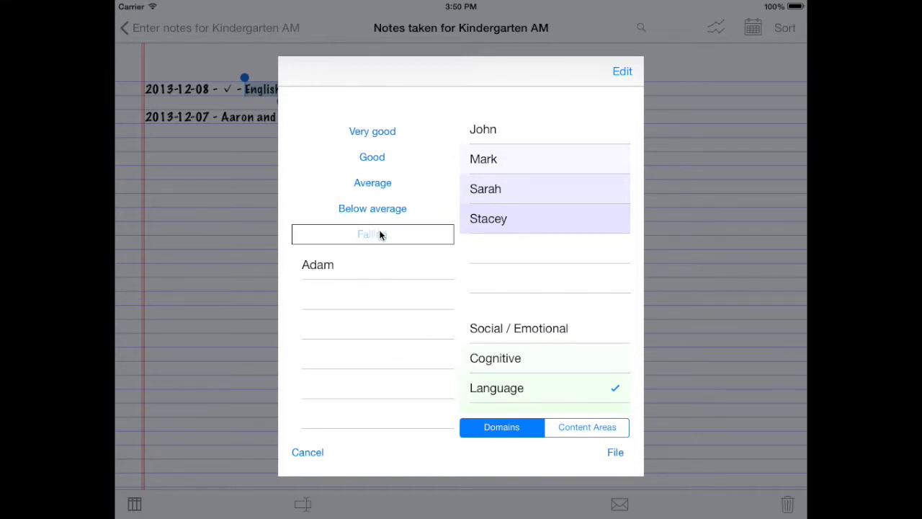
left_click(347, 268)
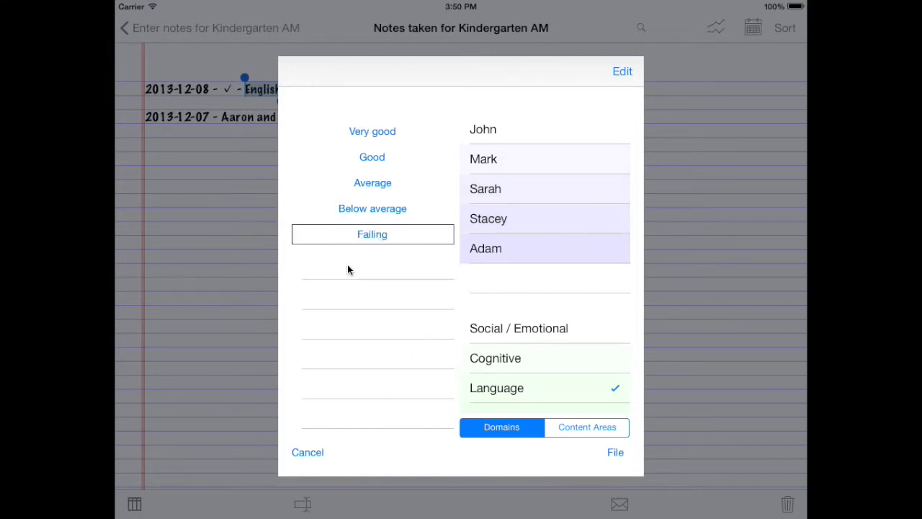
Step: Grade one student Average and another Good, file the note, and open the Children filter
left_click(366, 183)
left_click(471, 246)
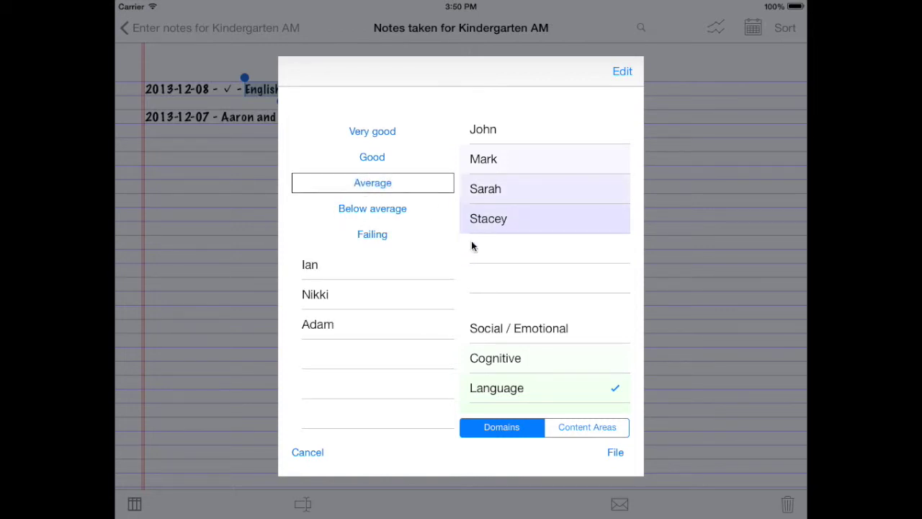
left_click(376, 158)
left_click(504, 161)
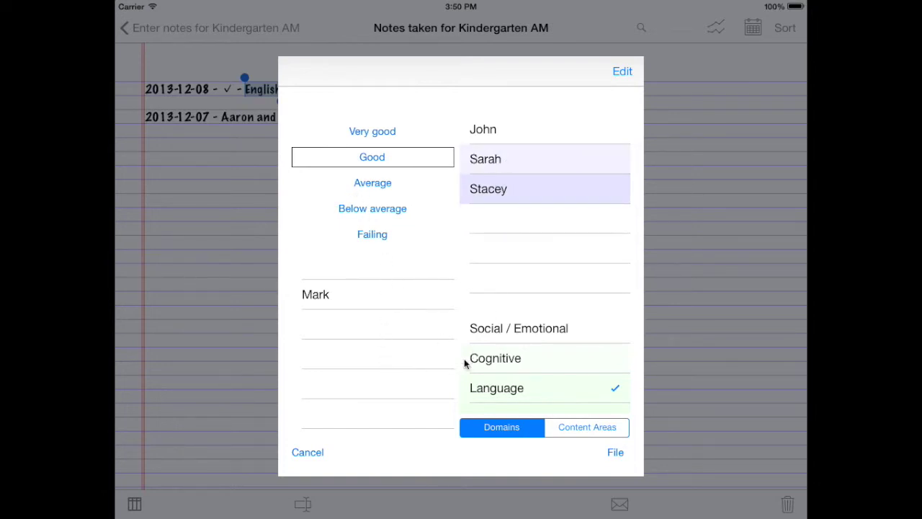
left_click(622, 460)
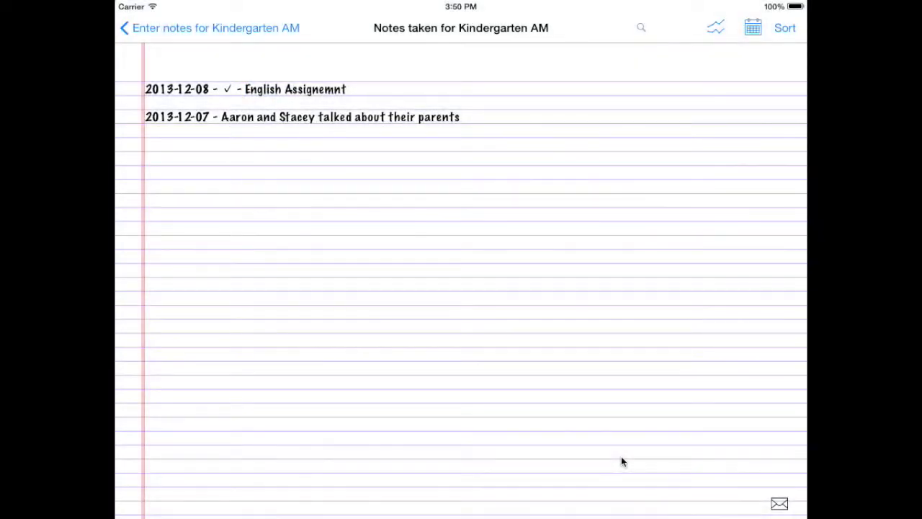
left_click(784, 27)
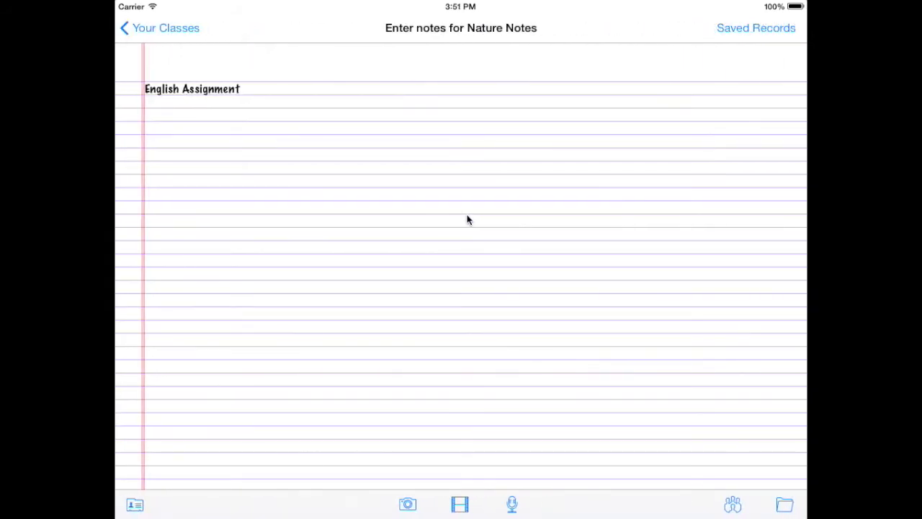
Step: Open the saved Nature Notes list, scroll to the May 2012 entries, and select 'Great' in the heron note
left_click_drag(467, 220, 216, 220)
left_click_drag(420, 218, 269, 217)
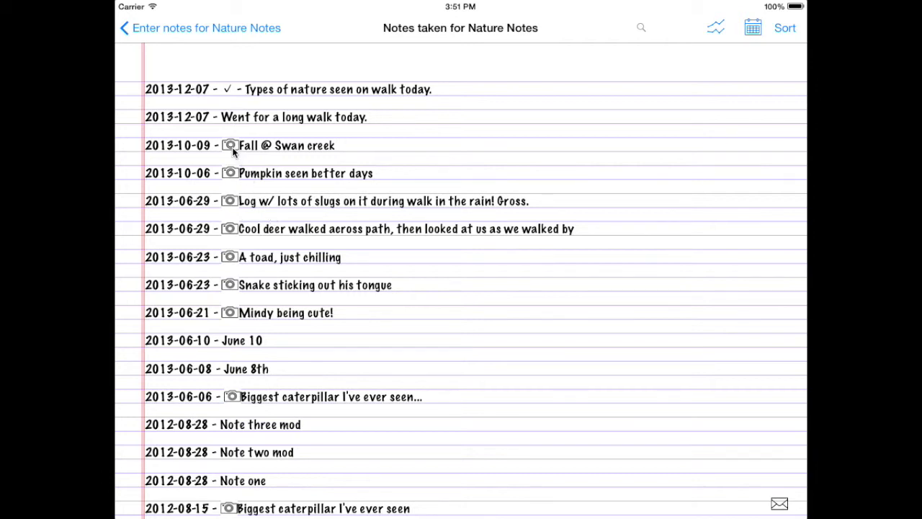
left_click_drag(291, 245, 307, 191)
left_click_drag(357, 348, 378, 189)
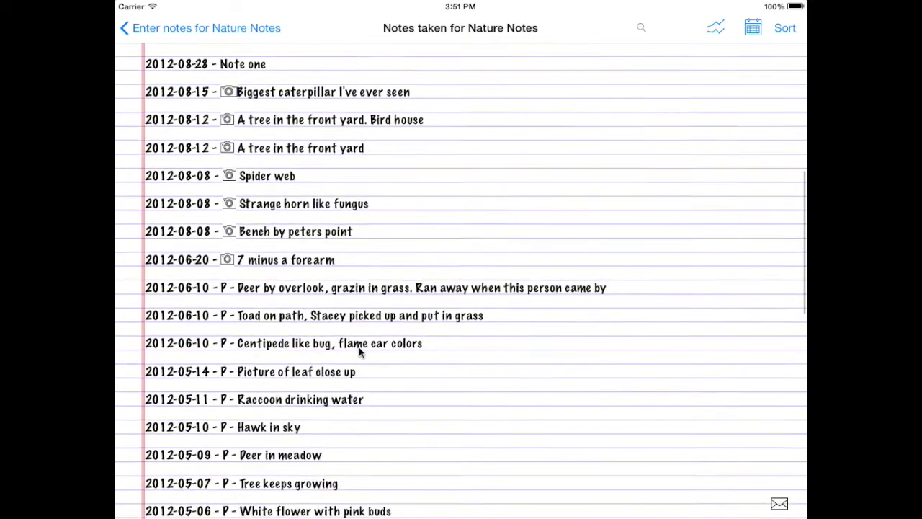
left_click_drag(359, 354, 378, 184)
left_click(350, 290)
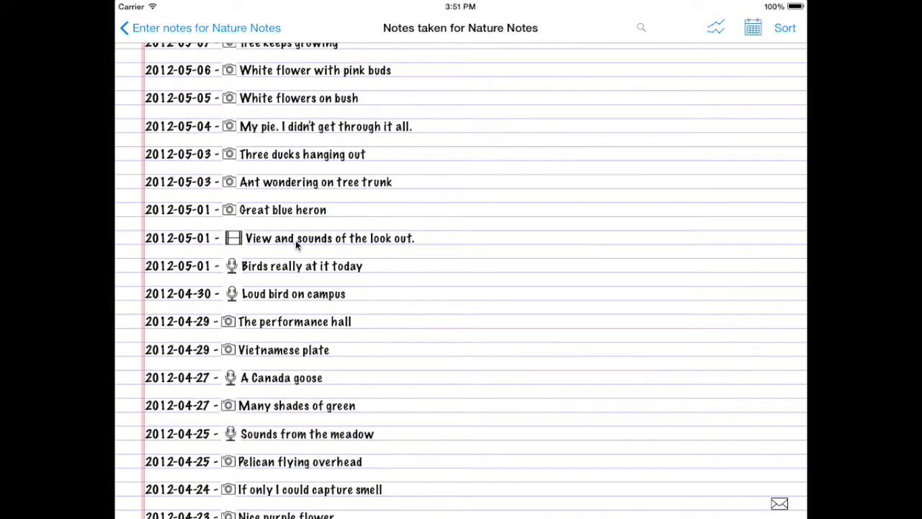
left_click(255, 212)
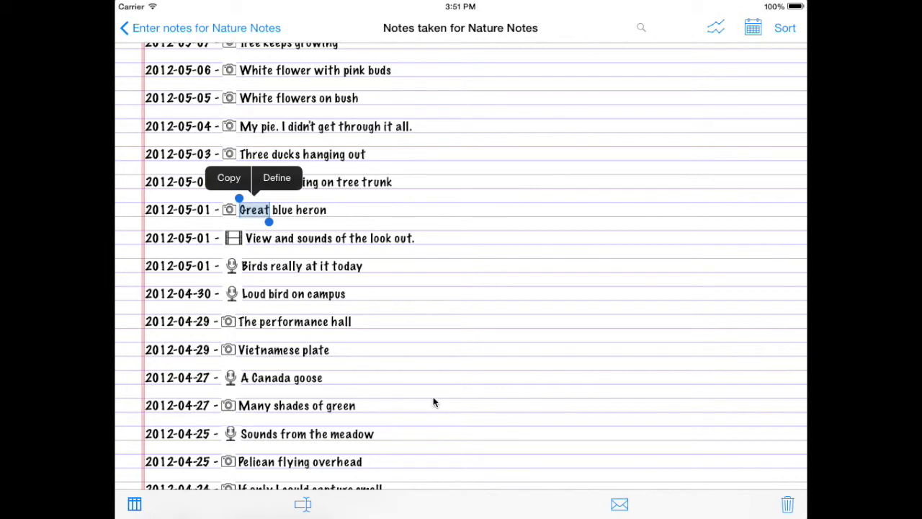
left_click(433, 402)
left_click(231, 215)
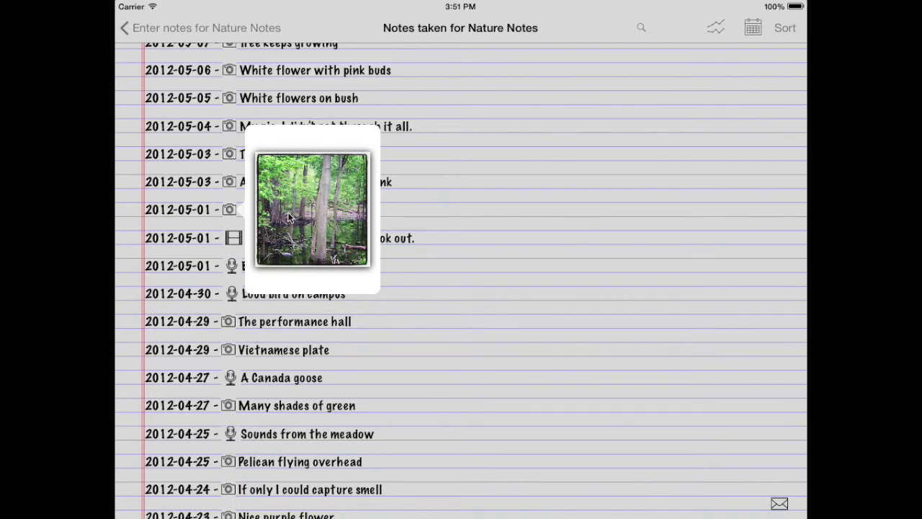
left_click(367, 344)
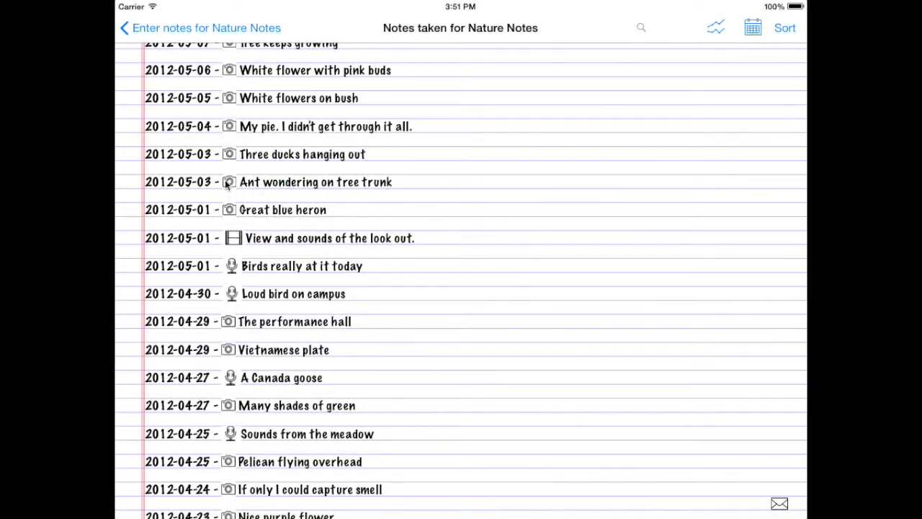
left_click(228, 183)
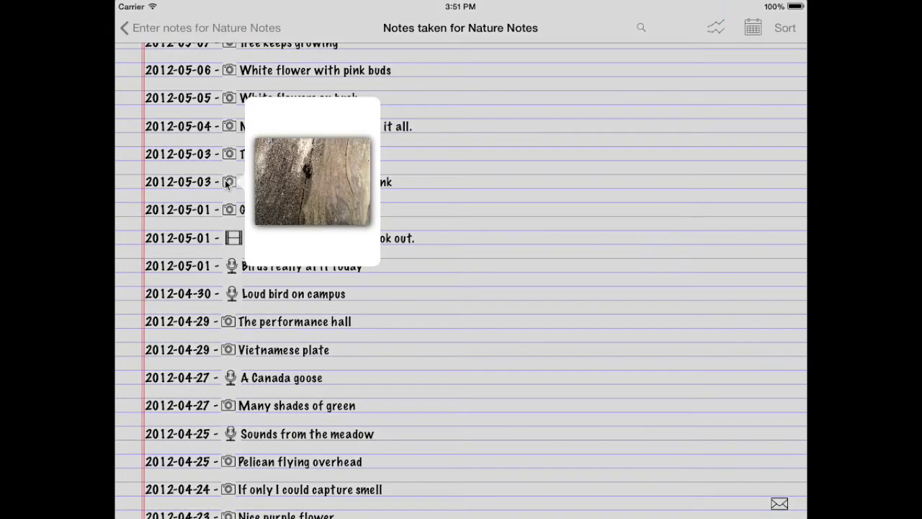
left_click(292, 191)
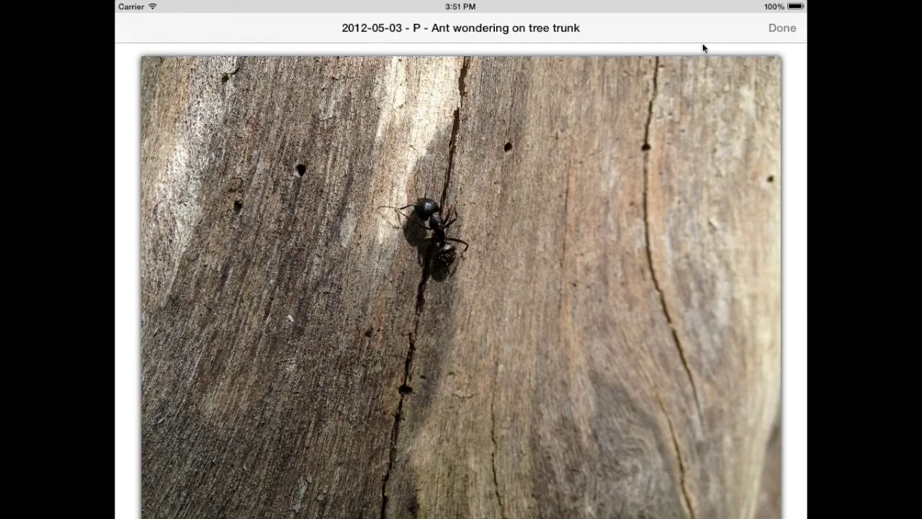
left_click(775, 28)
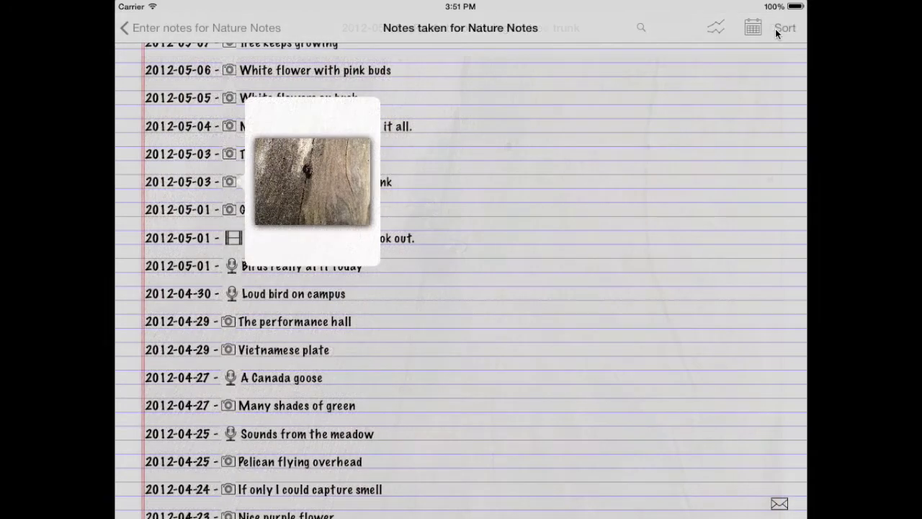
left_click(486, 313)
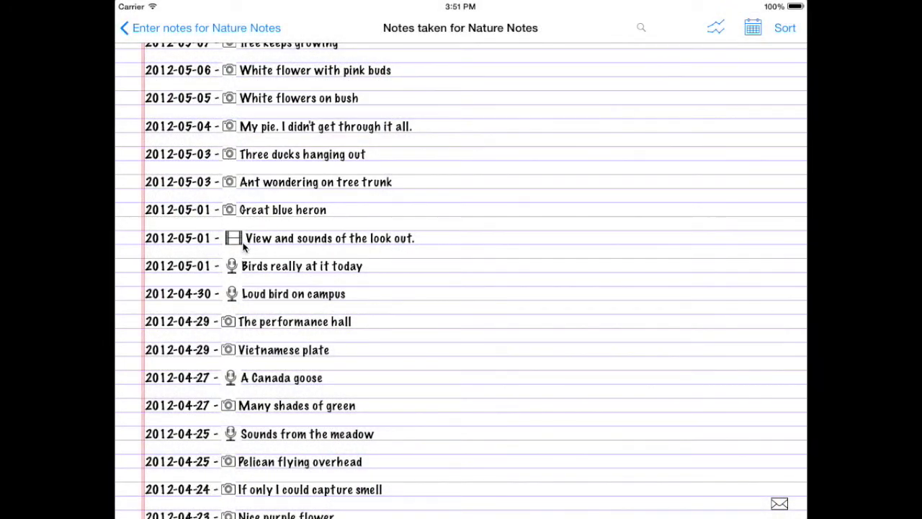
left_click(237, 240)
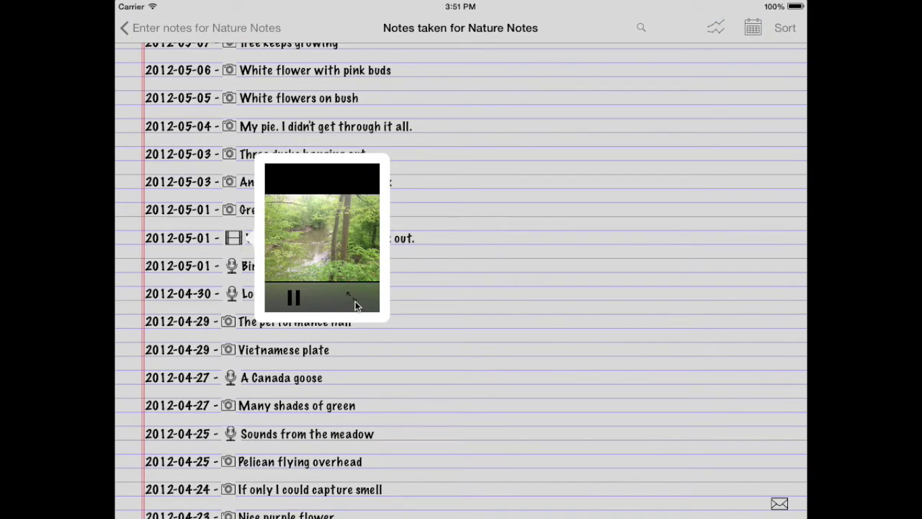
left_click(355, 301)
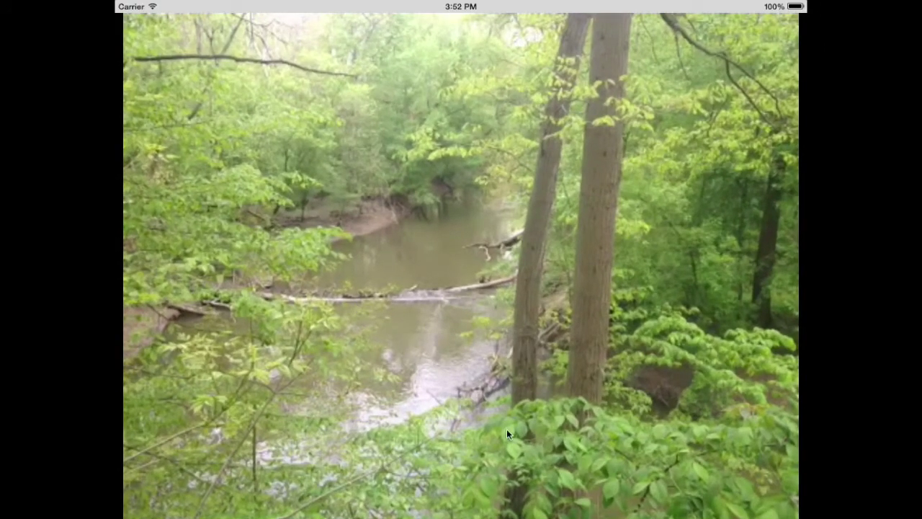
left_click(510, 106)
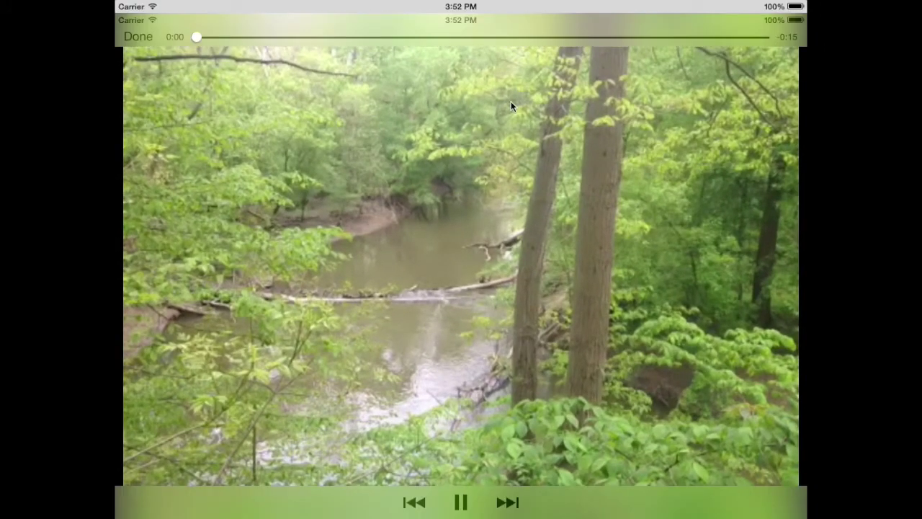
left_click(136, 41)
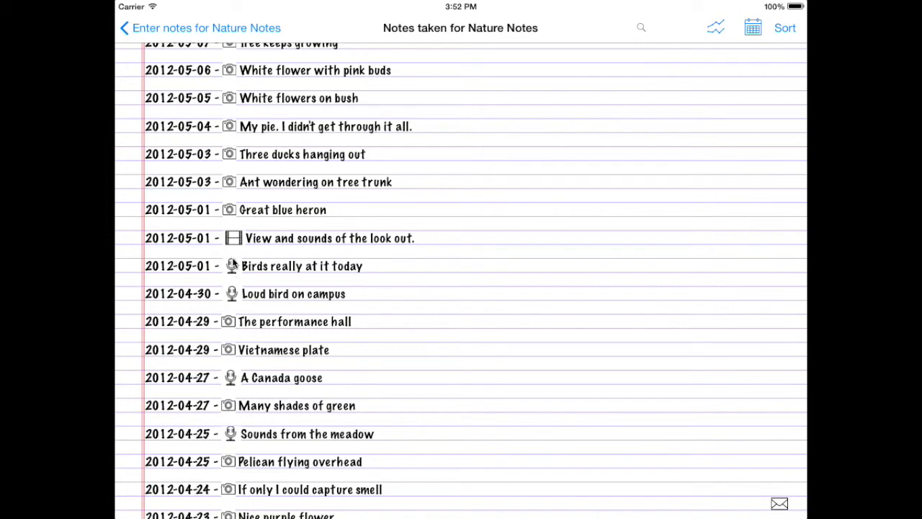
left_click(232, 266)
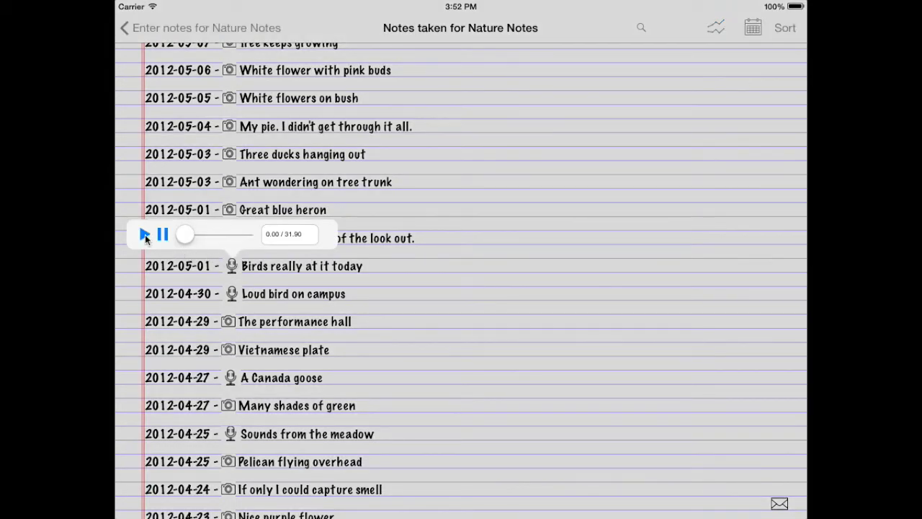
left_click(390, 349)
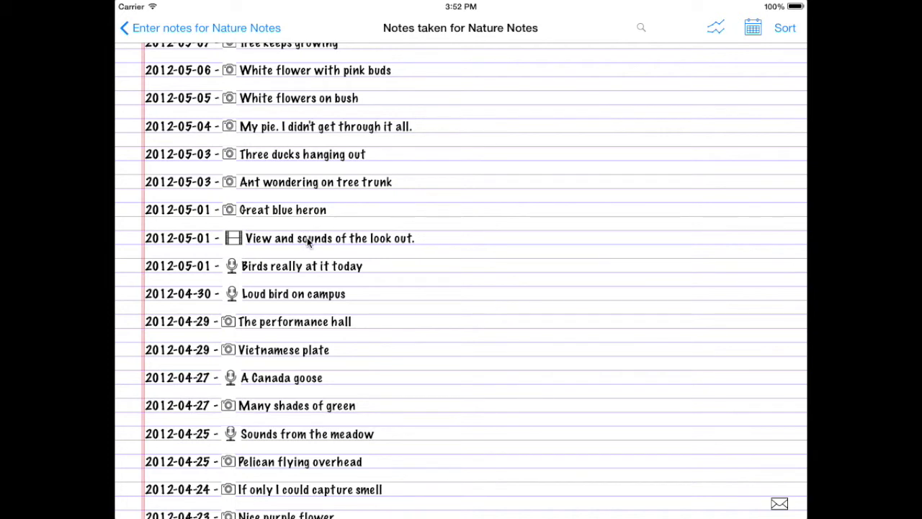
left_click(276, 324)
left_click_drag(276, 324, 275, 323)
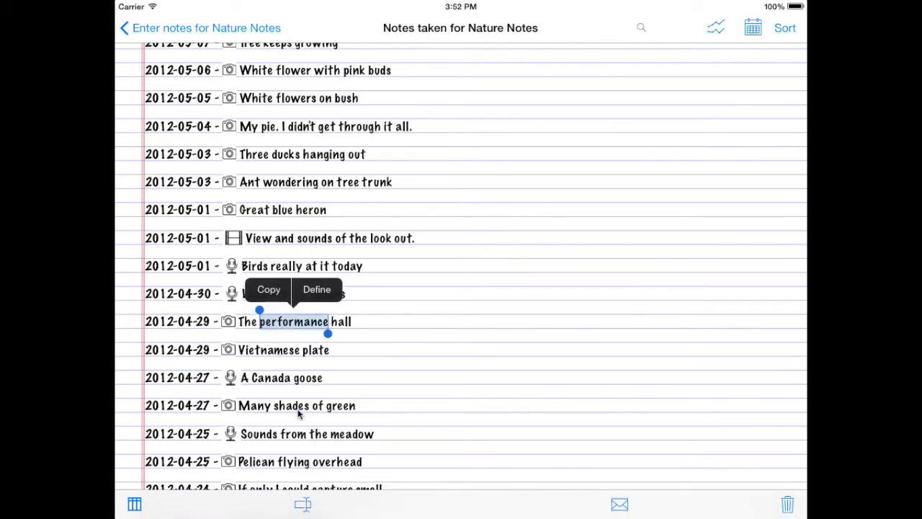
left_click(302, 504)
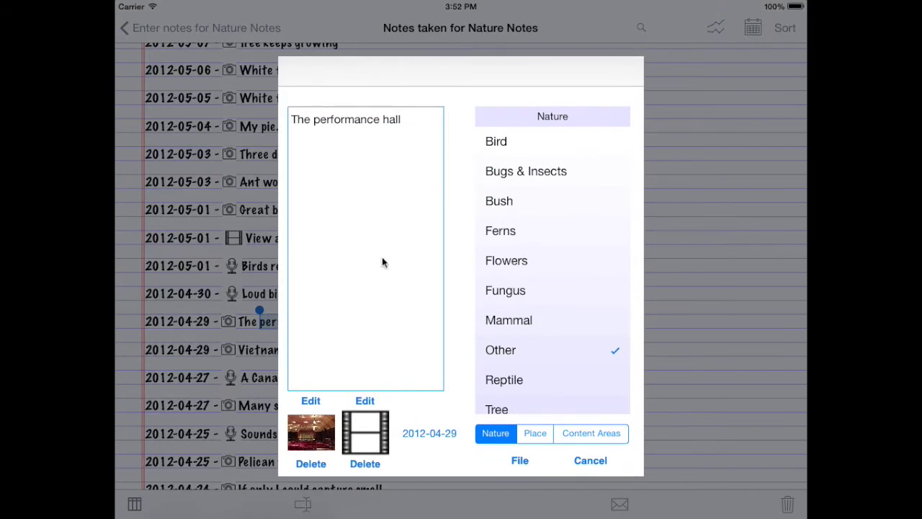
left_click(426, 218)
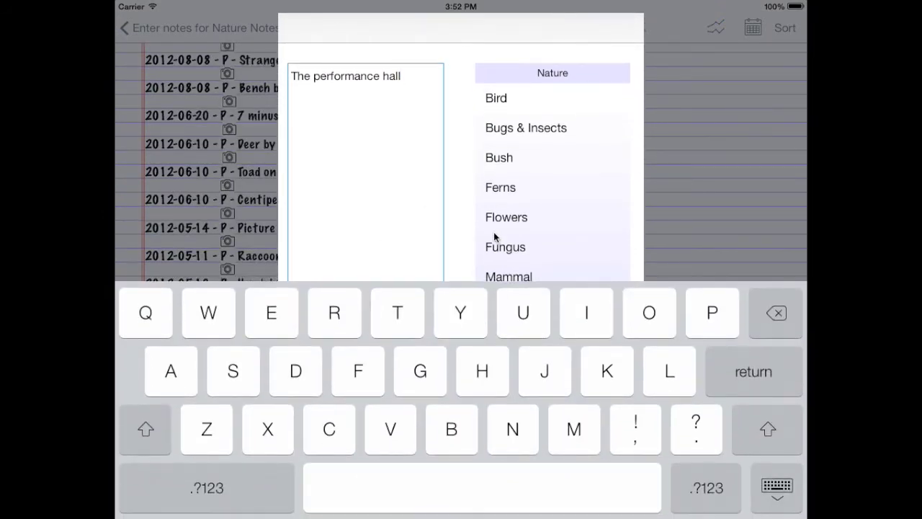
left_click(776, 487)
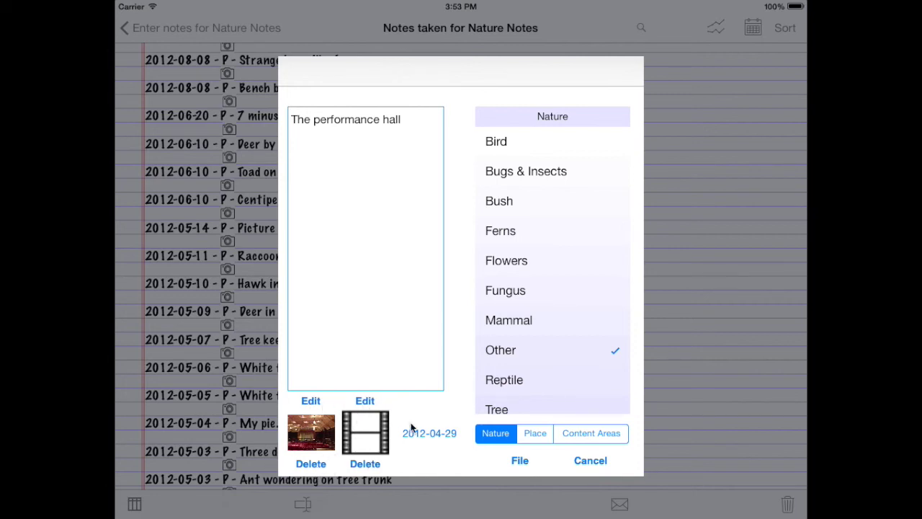
left_click(431, 432)
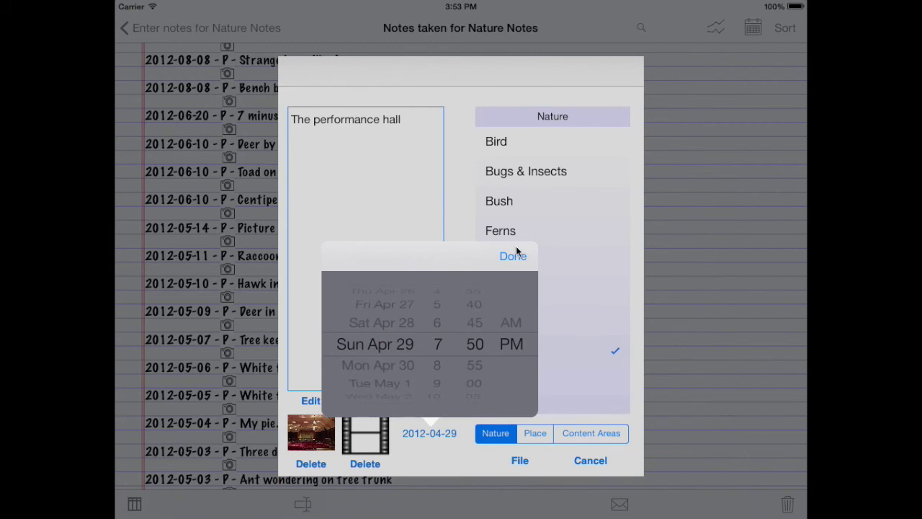
left_click(508, 265)
left_click(591, 460)
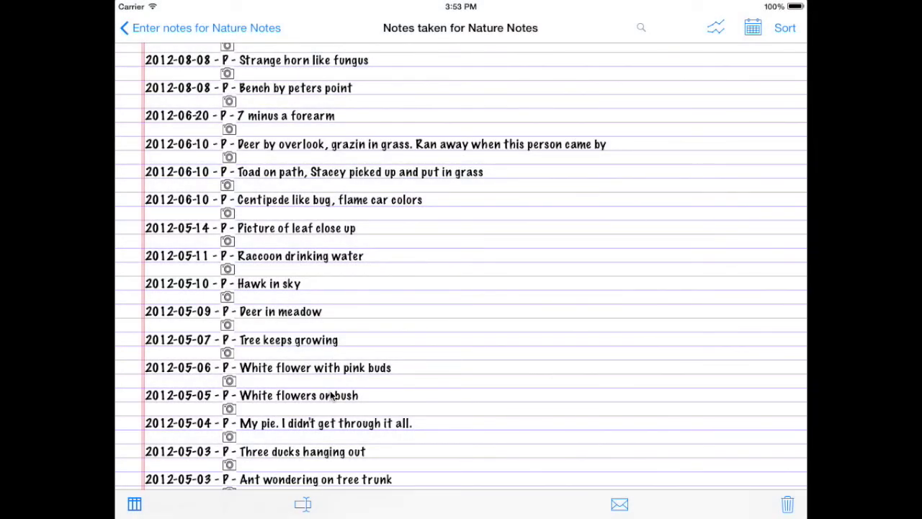
left_click_drag(334, 405, 333, 423)
double_click(289, 359)
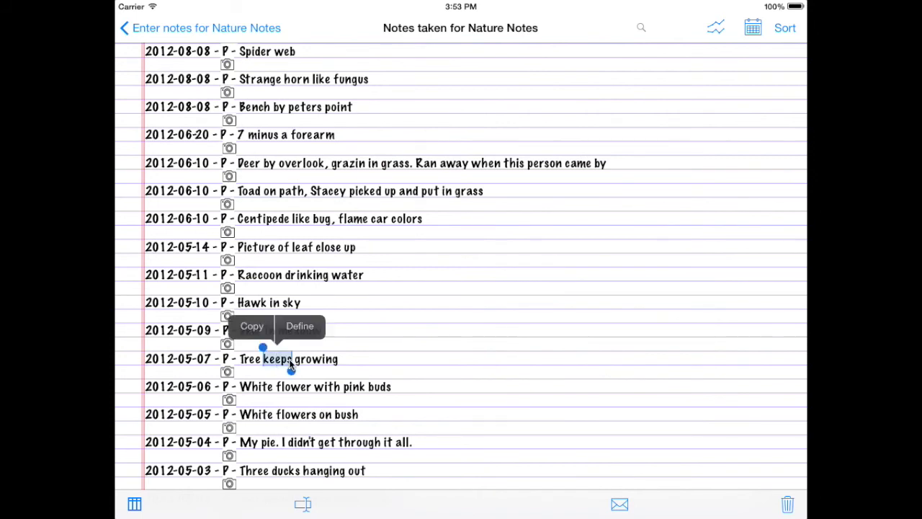
left_click(376, 360)
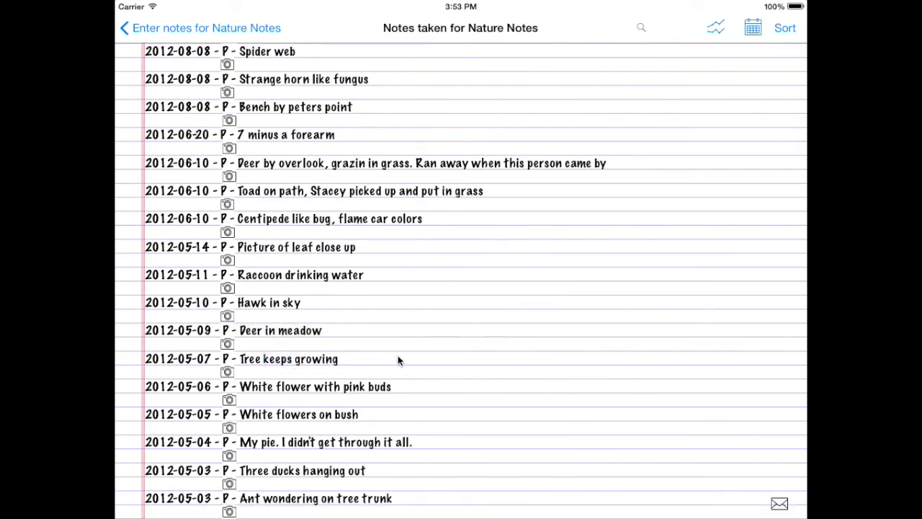